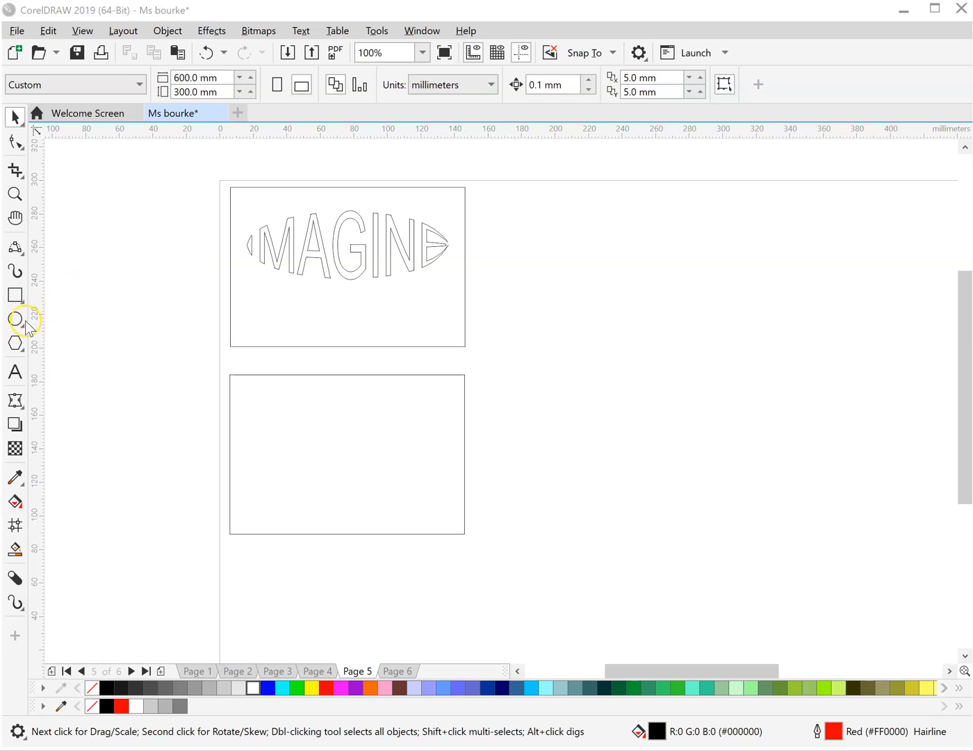
Draw an ellipse about 168 mm by 44 mm beside the empty lower rectangle, with no fill and a black outline.
left_click(15, 319)
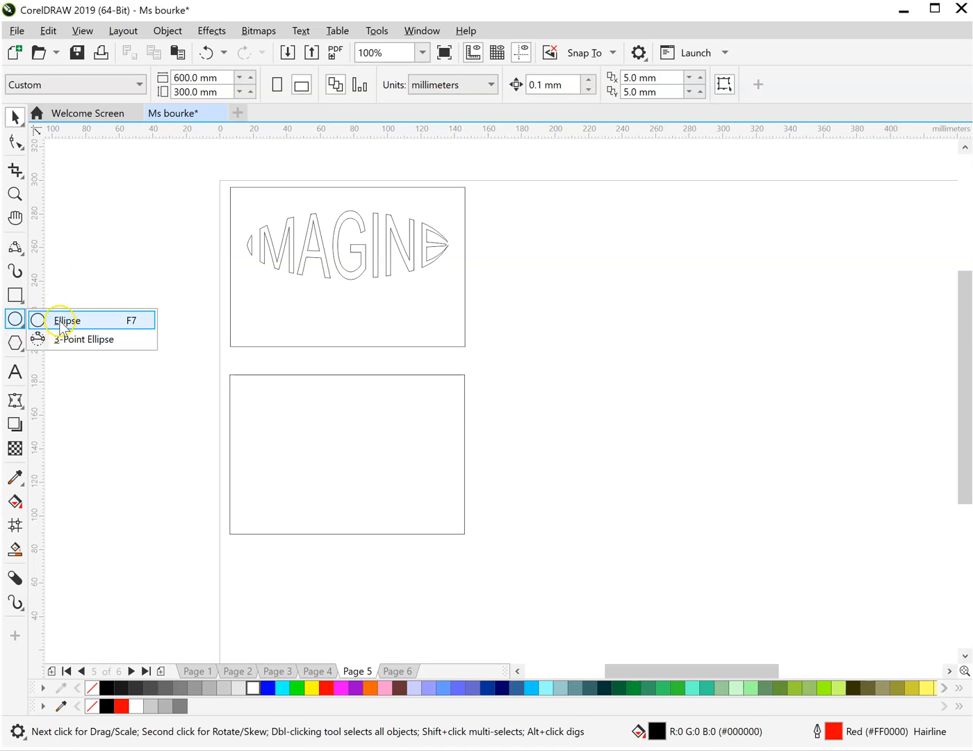
left_click(65, 323)
left_click_drag(529, 417, 816, 495)
left_click(107, 705)
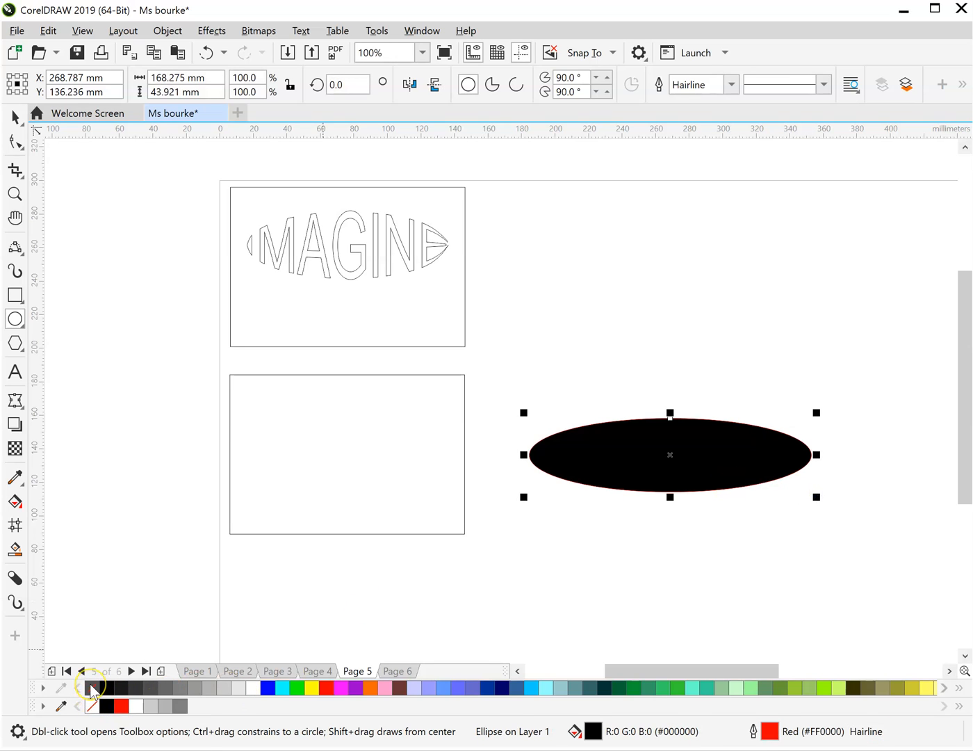
left_click(91, 688)
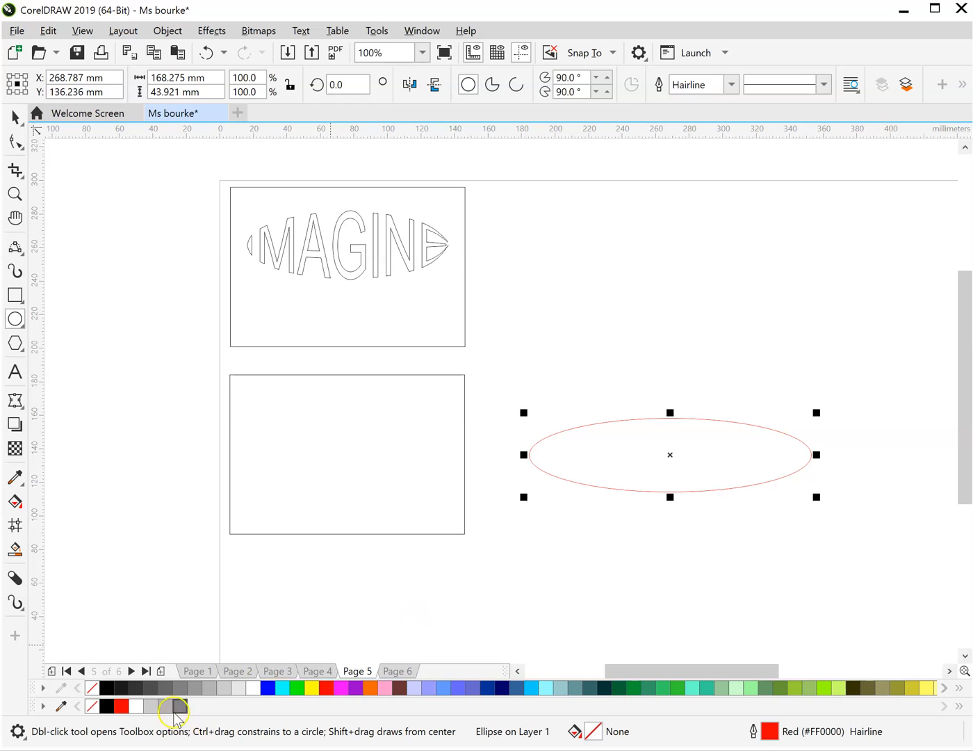
right_click(106, 706)
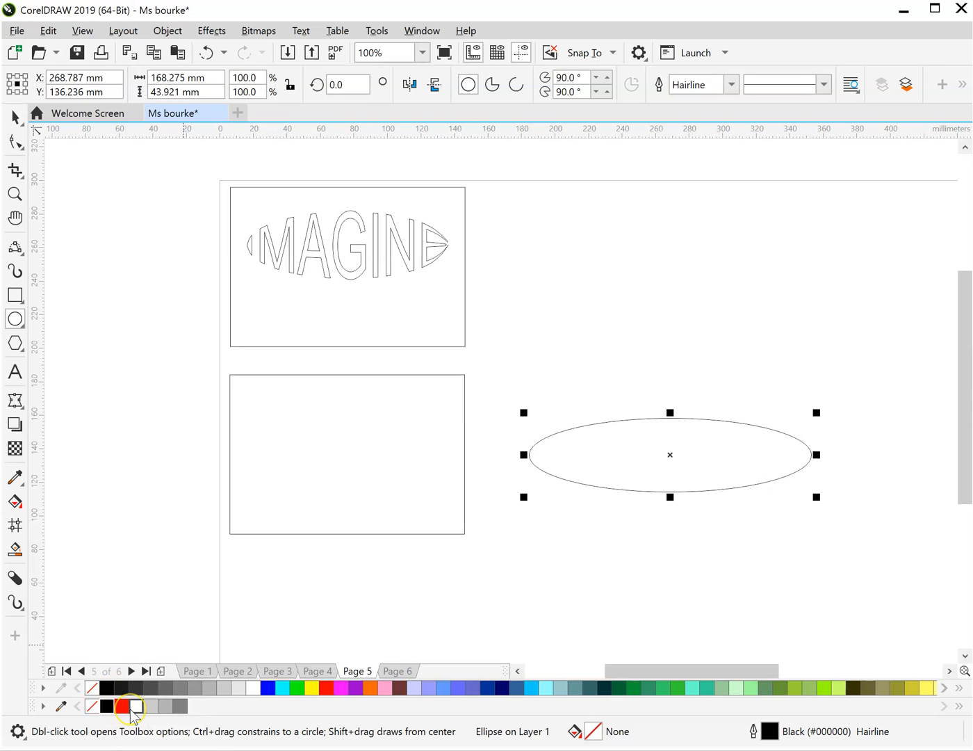
Add the artistic text DESIGN above the ellipse in the Stencil font at 48 pt.
left_click(15, 372)
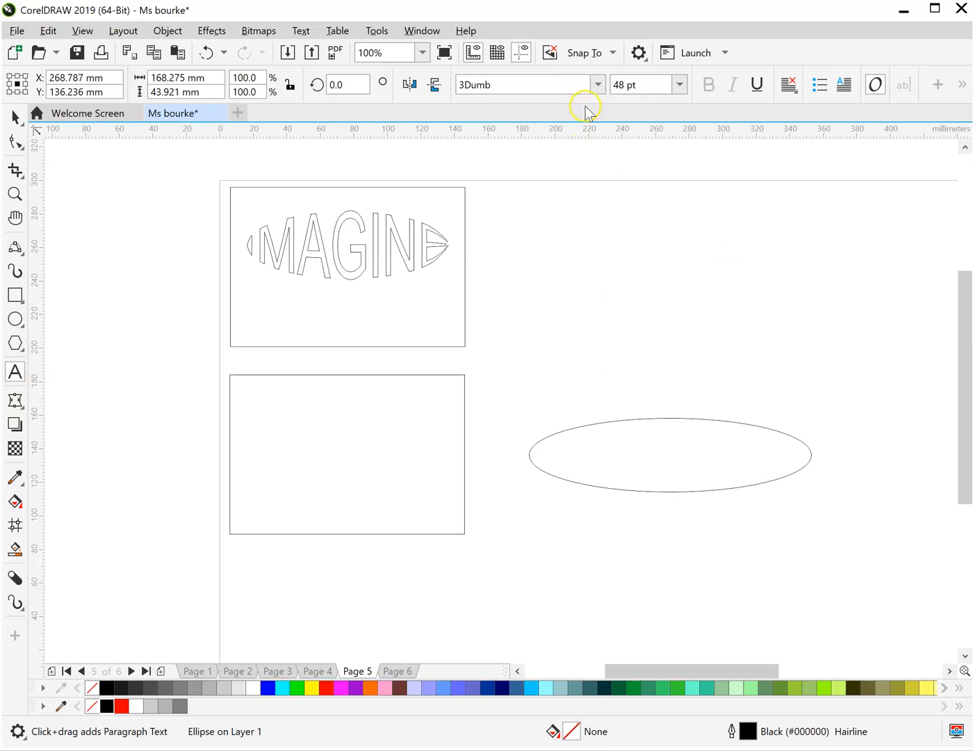
left_click(597, 84)
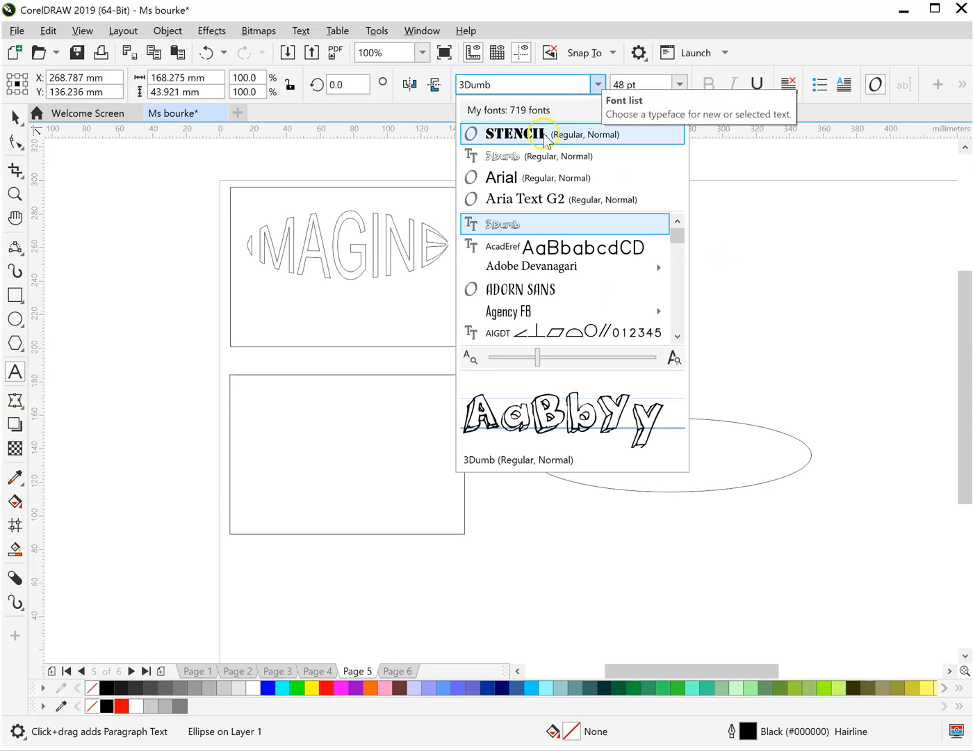
left_click(548, 134)
left_click(629, 329)
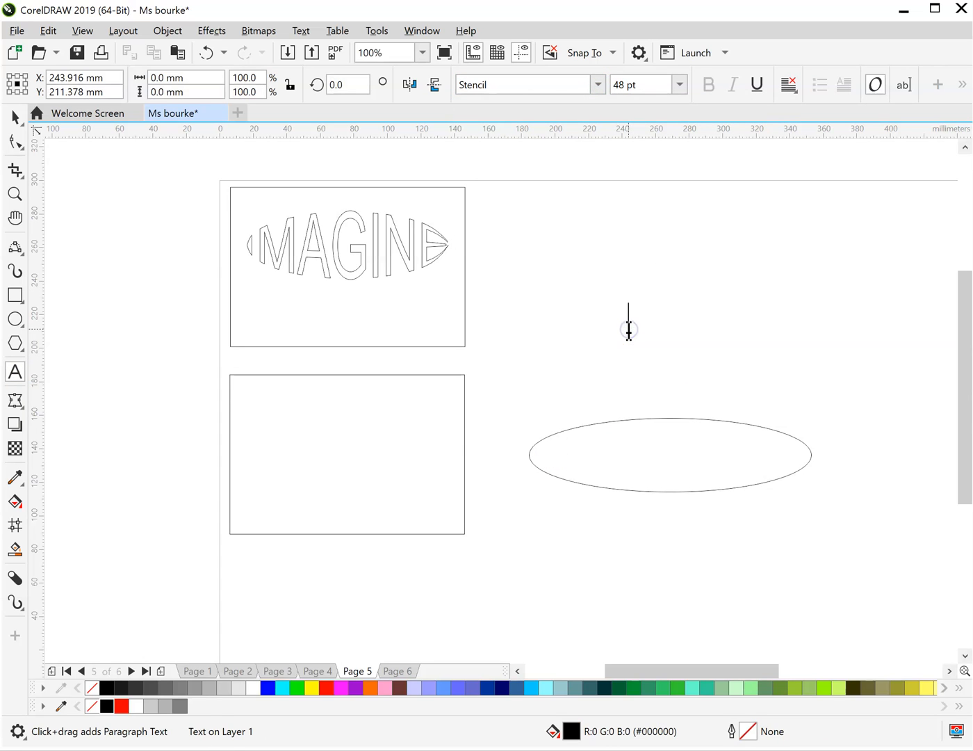
type("DESIGN")
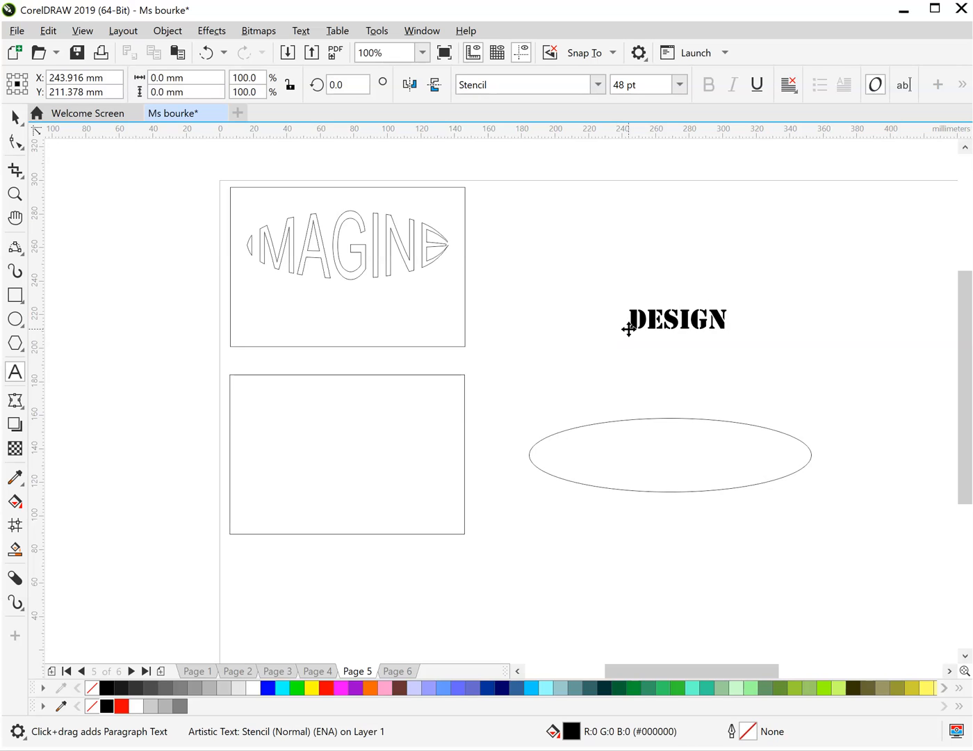
Apply an envelope to the DESIGN text using the drawn ellipse as its source shape.
left_click(16, 117)
left_click(730, 317)
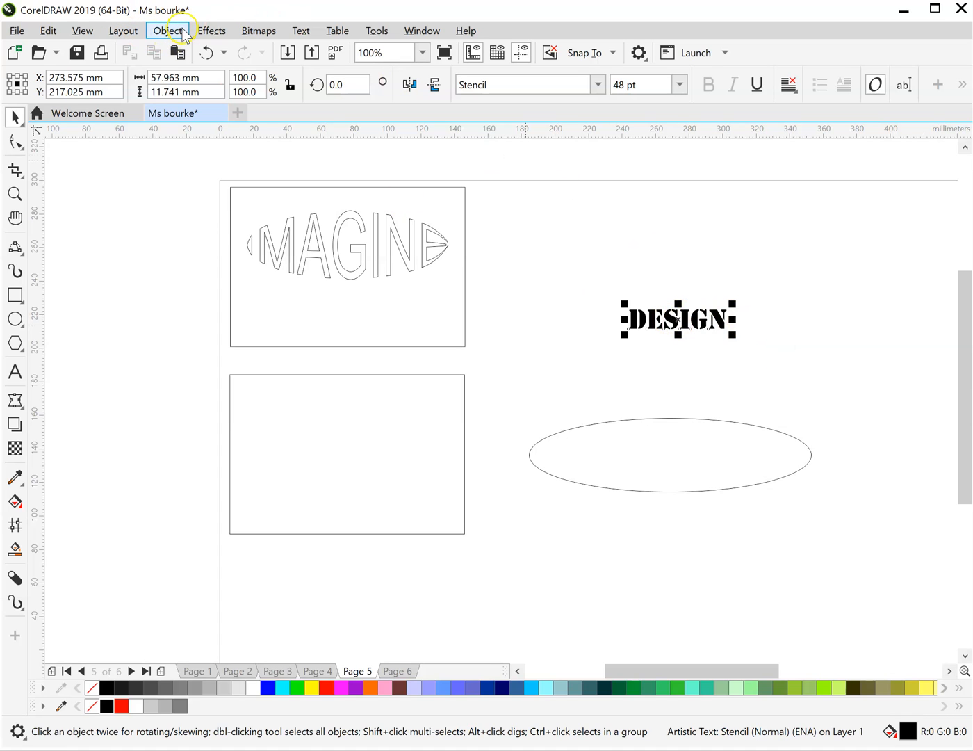
left_click(208, 32)
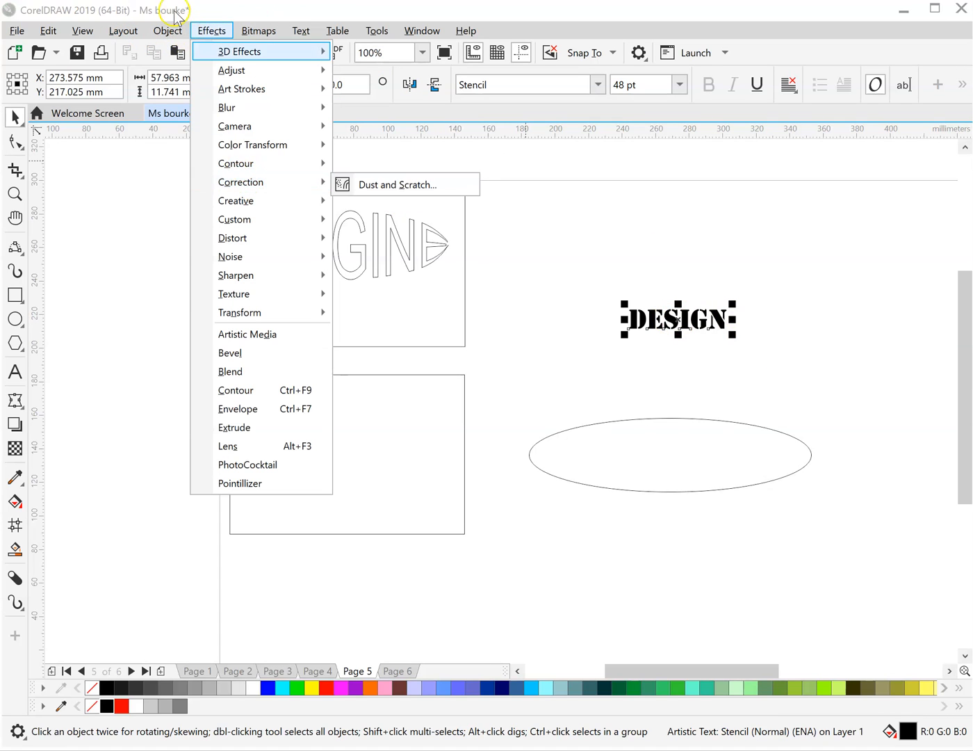
left_click(240, 410)
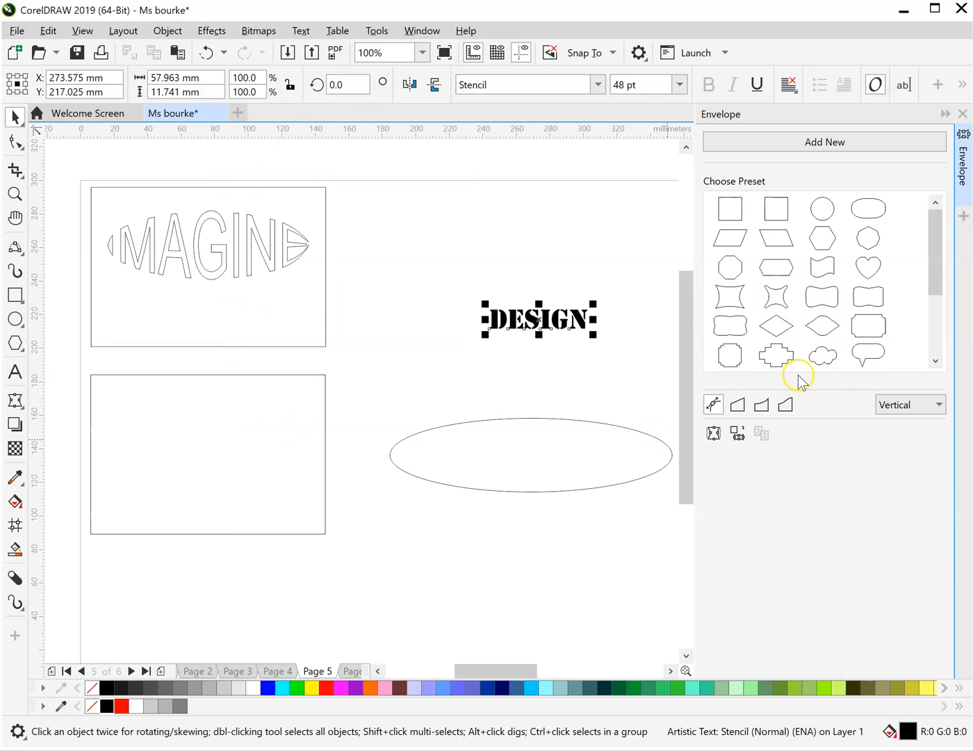
left_click(739, 433)
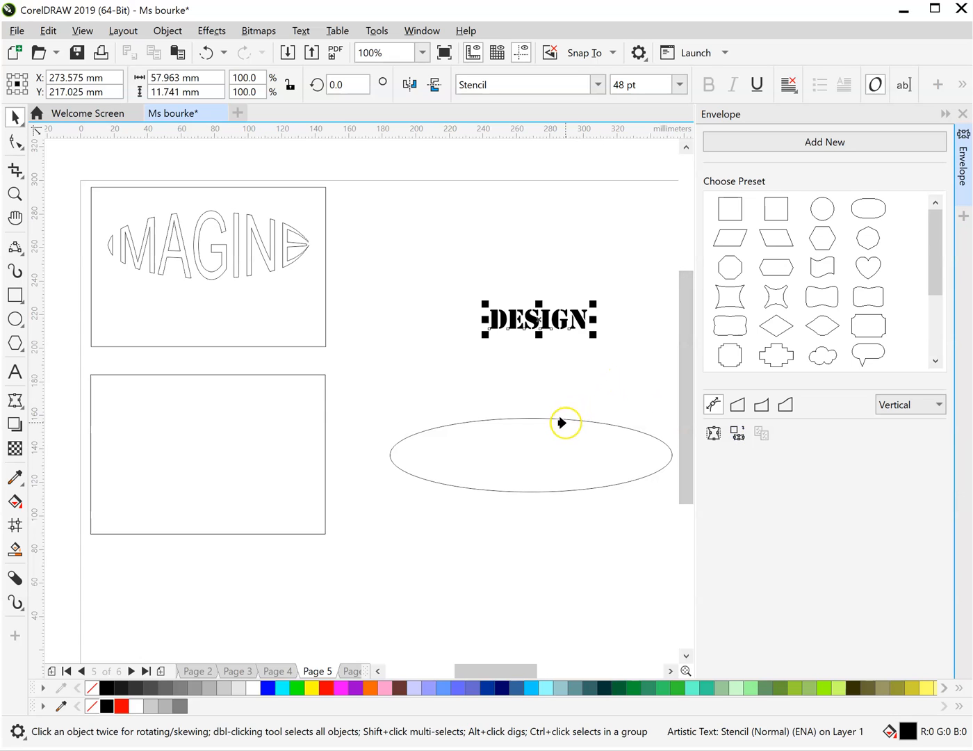
left_click(531, 417)
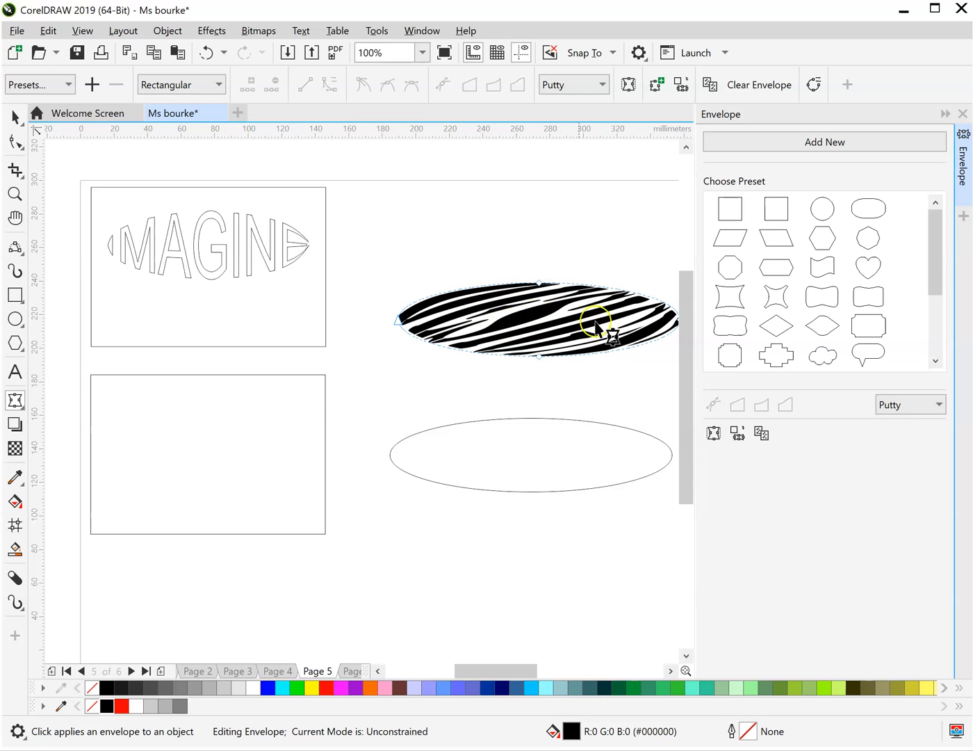
Try the Horizontal and Original envelope mappings on the DESIGN text, and set the mapping to Vertical.
left_click(938, 405)
left_click(931, 426)
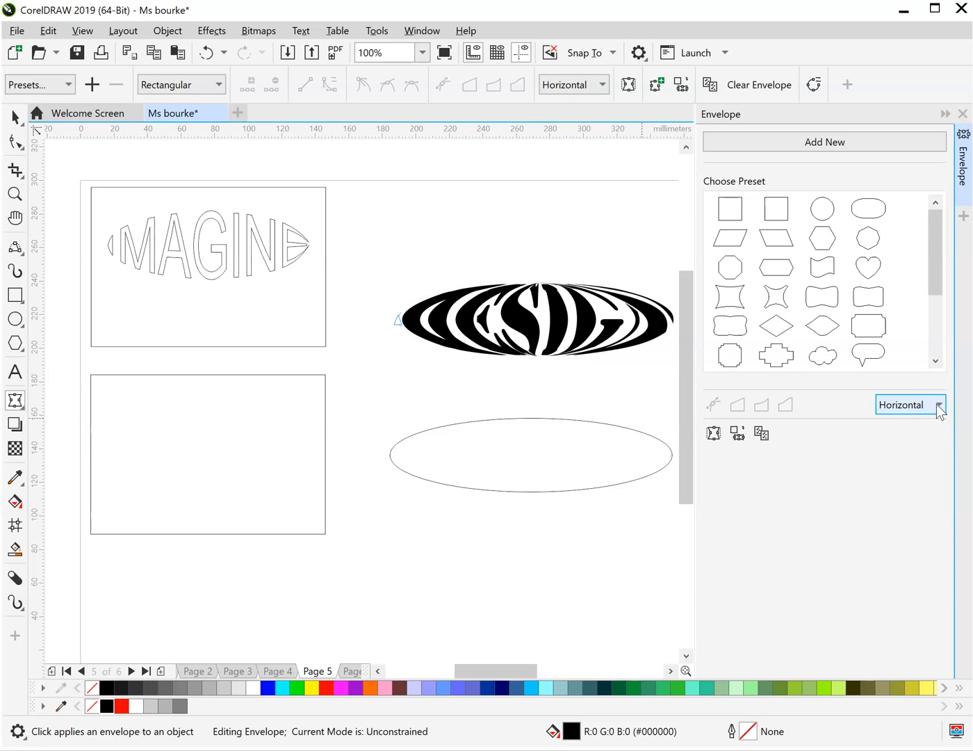
left_click(937, 403)
left_click(912, 435)
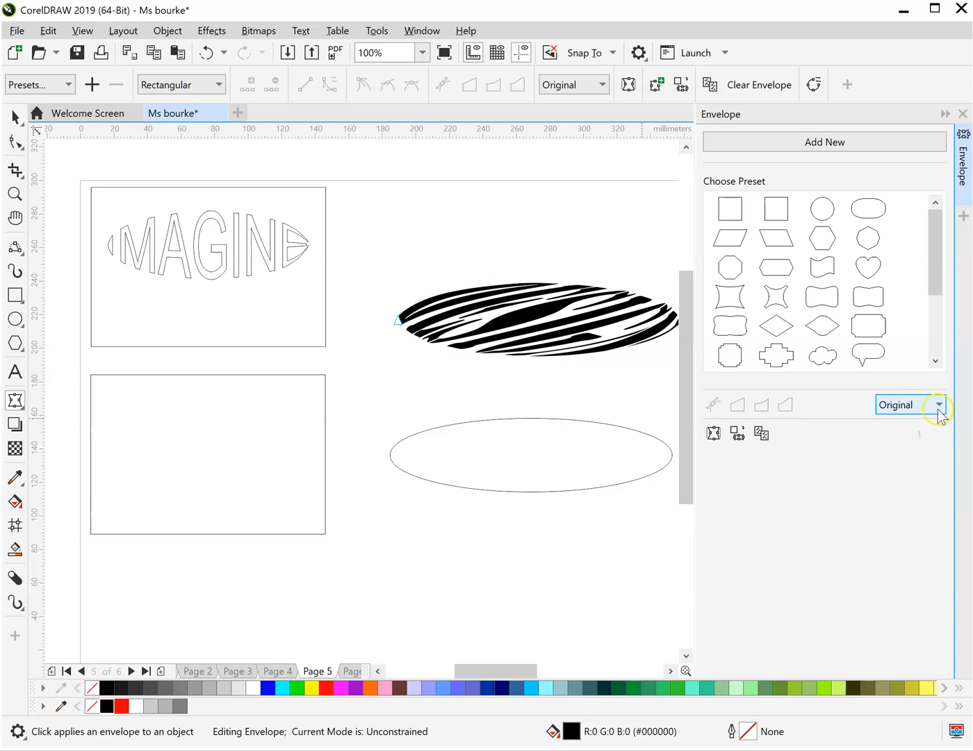
left_click(938, 411)
left_click(912, 458)
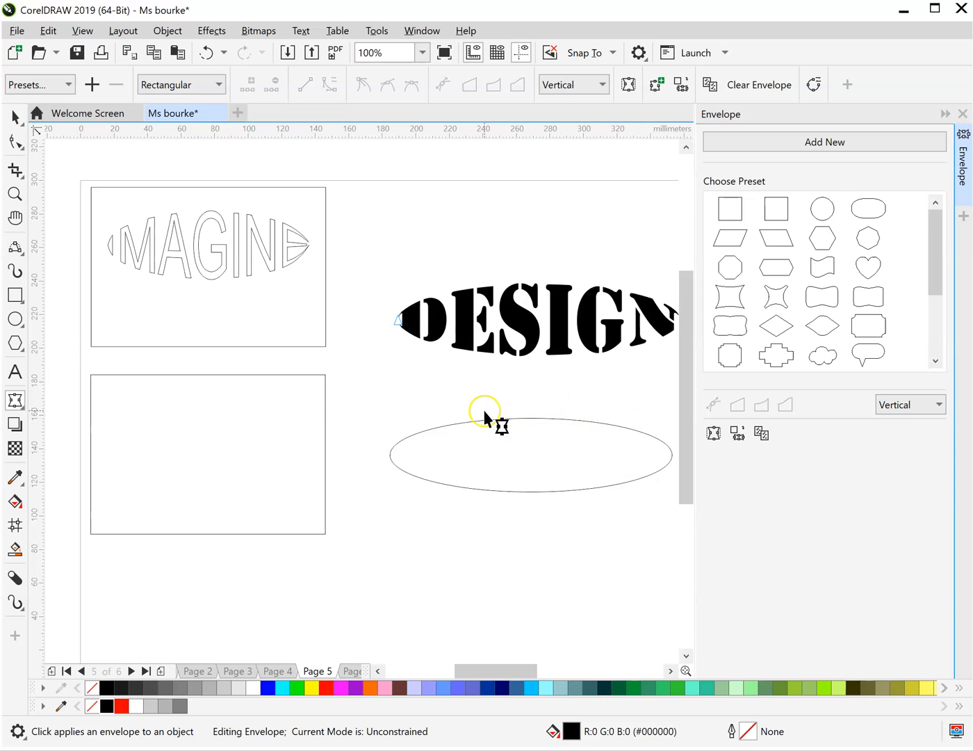
Delete the source ellipse below the DESIGN text.
left_click(15, 117)
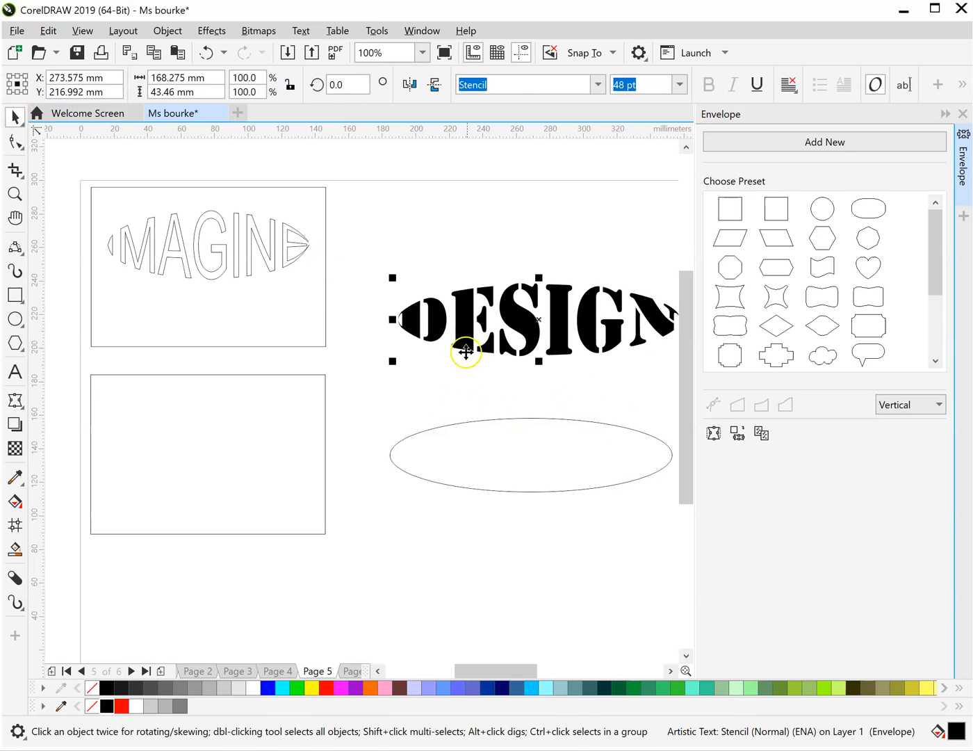
left_click(489, 420)
key("Delete")
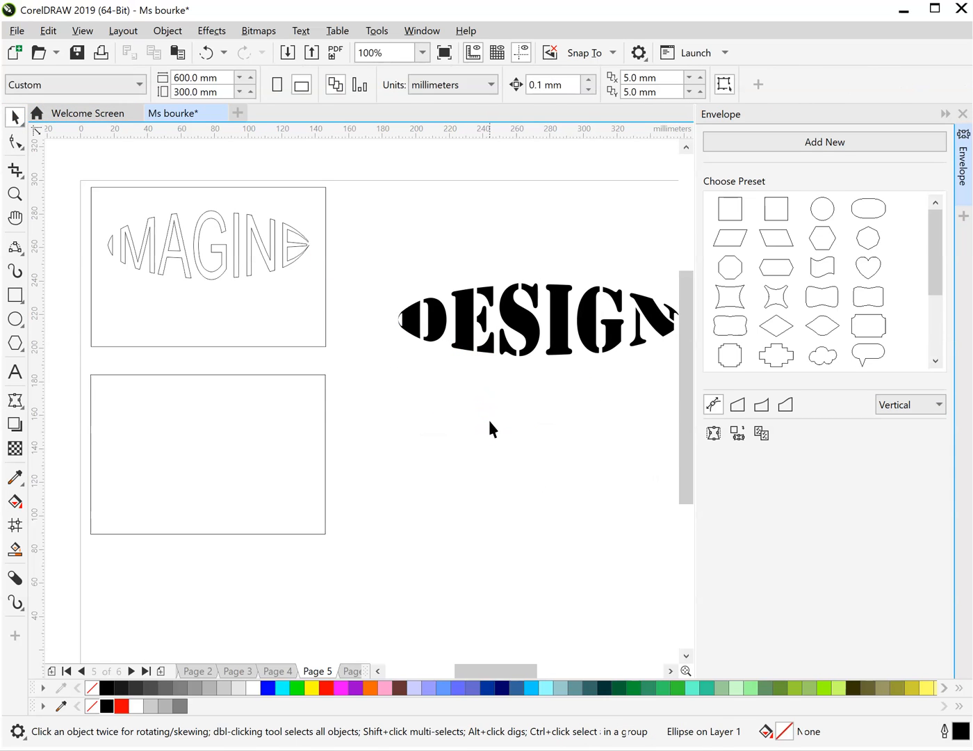
Move the DESIGN text down beside the empty lower rectangle.
left_click(539, 327)
left_click_drag(531, 323, 472, 467)
left_click(812, 268)
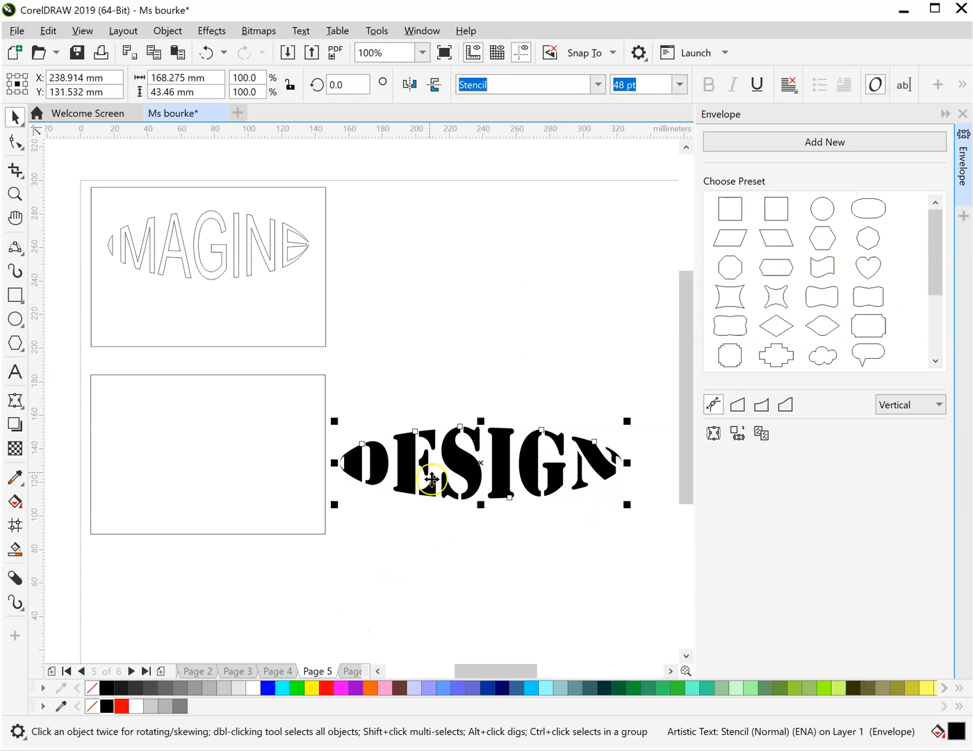
left_click_drag(467, 469, 475, 440)
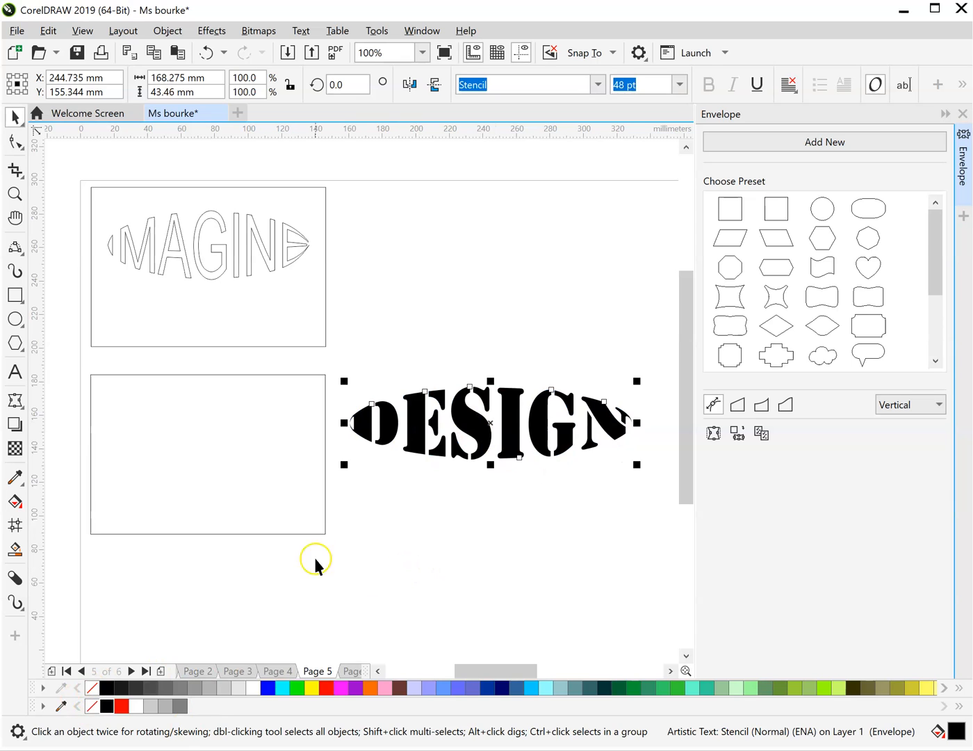
Try the DESIGN text without a fill and restore its black fill.
left_click(91, 689)
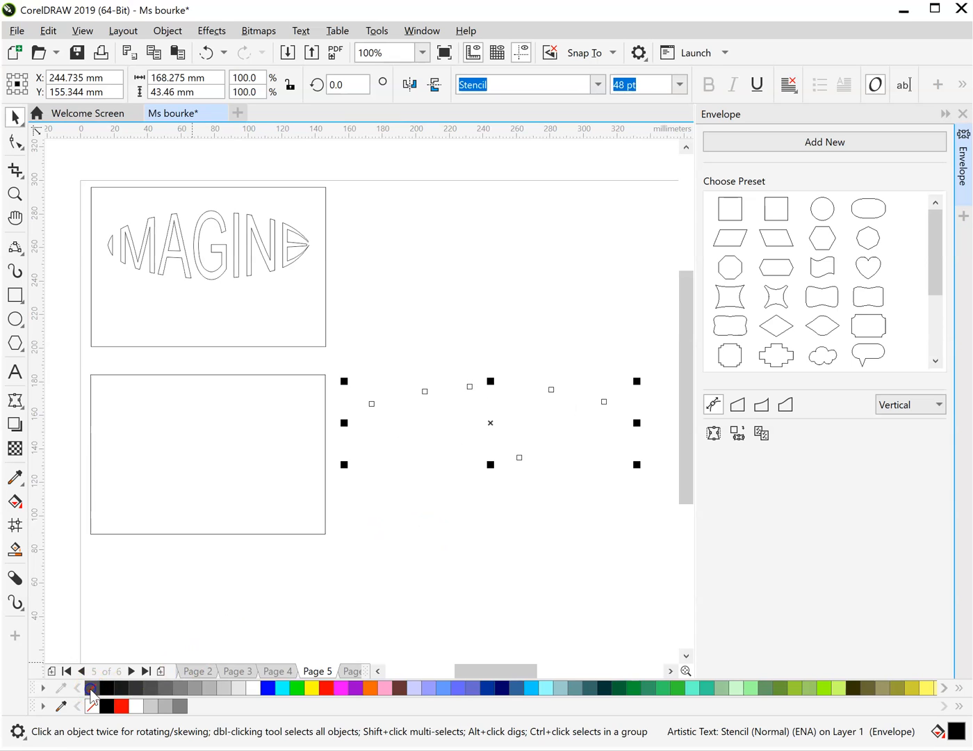
left_click(112, 687)
left_click(469, 560)
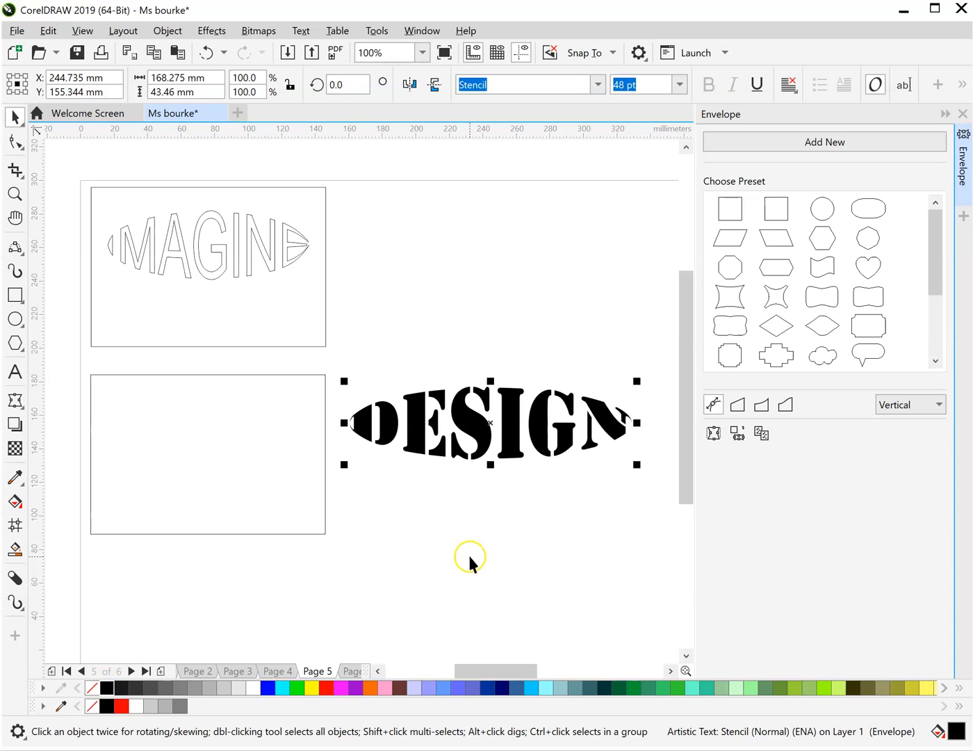
Move the DESIGN text into the lower rectangle and resize it to about 121 mm by 50 mm.
left_click(495, 483)
left_click(477, 445)
left_click_drag(476, 444, 226, 451)
left_click_drag(408, 499, 538, 483)
left_click_drag(381, 487, 390, 515)
left_click_drag(382, 470, 412, 471)
Select the DESIGN text and the lower rectangle together and align their centres horizontally.
left_click(264, 394)
left_click_drag(264, 395, 571, 601)
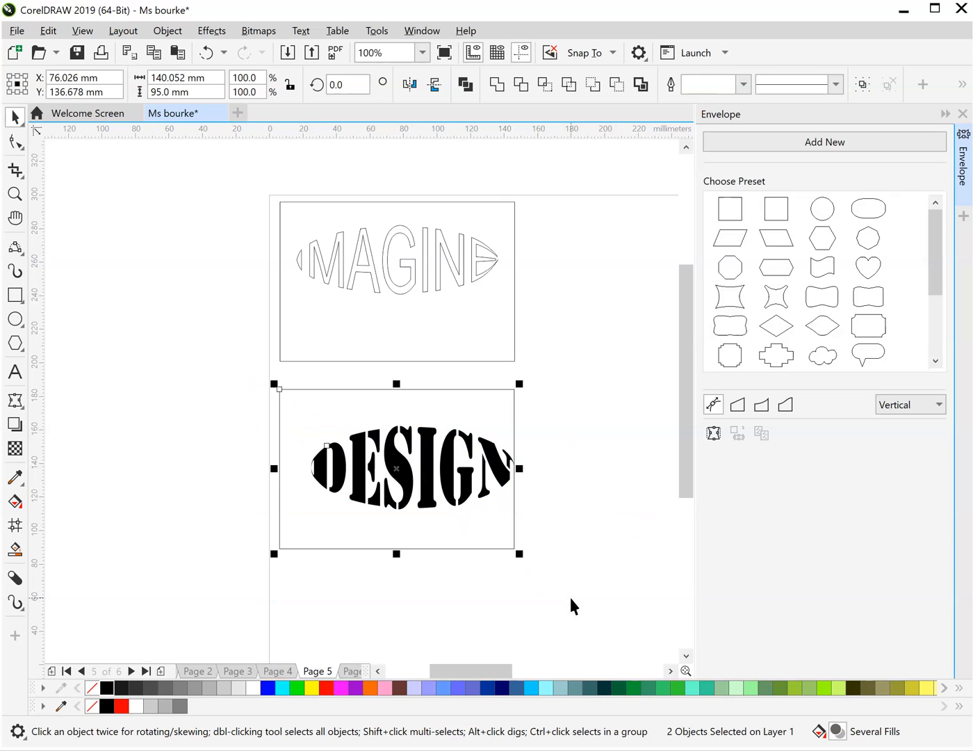
key("c")
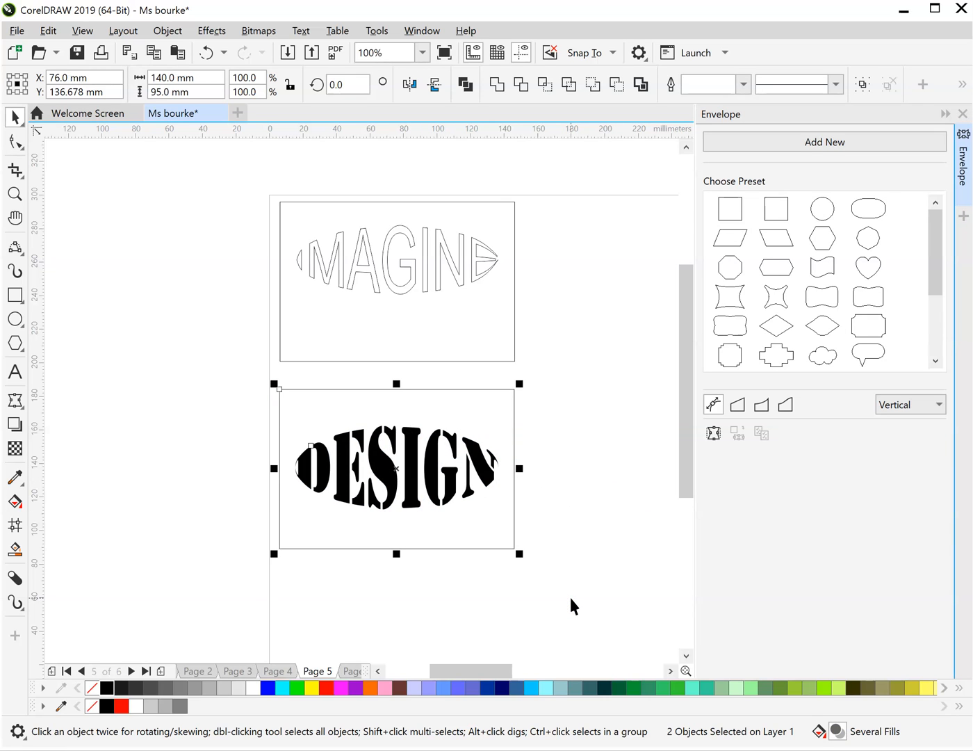
left_click(524, 624)
Move the DESIGN text straight up within the lower rectangle to a Y position of about 149 mm.
left_click_drag(398, 473, 398, 451)
left_click(592, 534)
left_click_drag(247, 377, 581, 579)
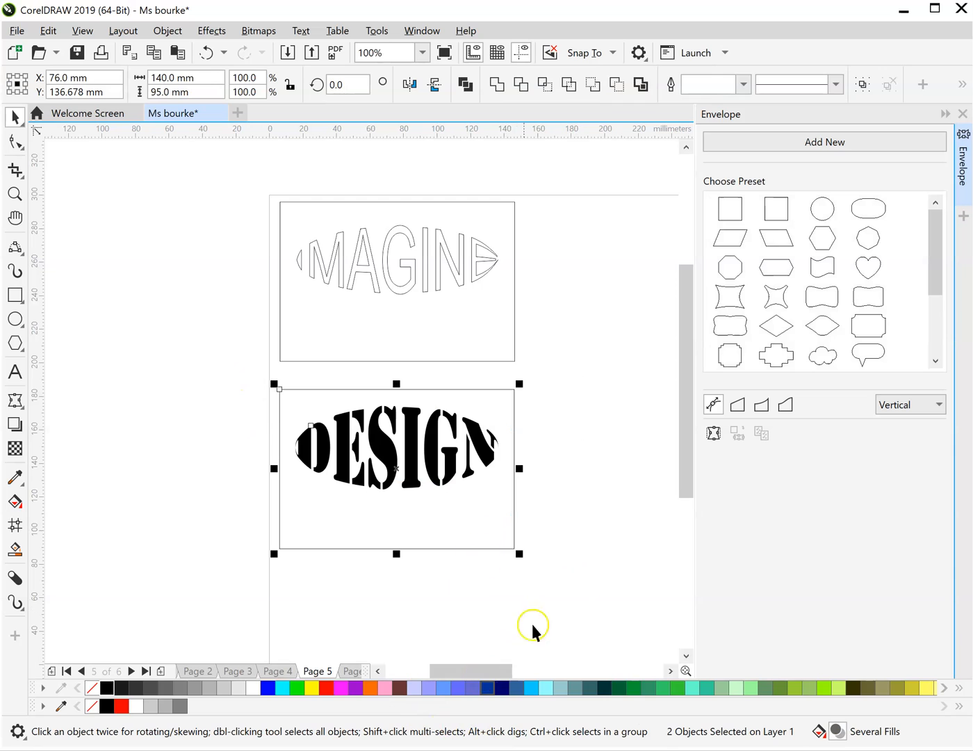
left_click(507, 641)
left_click_drag(247, 369, 543, 599)
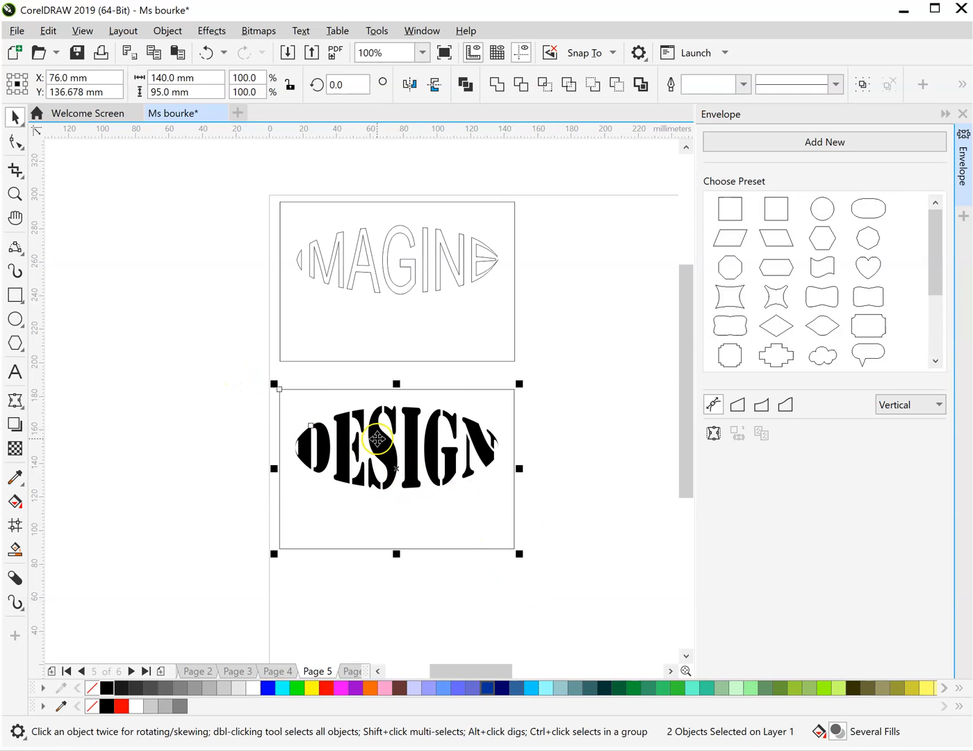
left_click(555, 515)
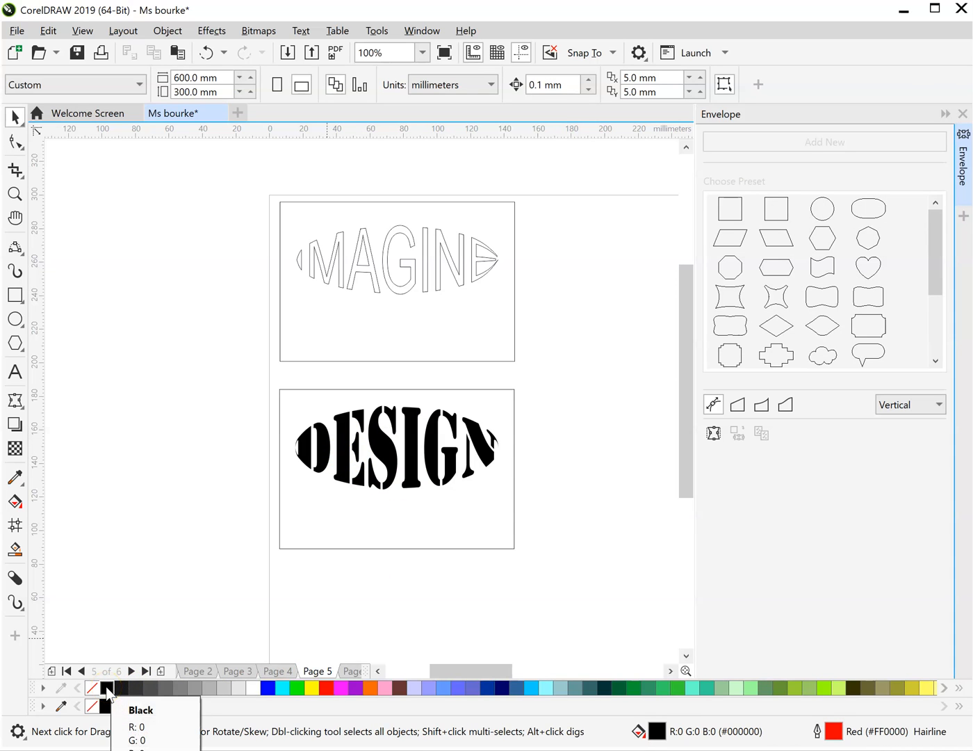
Remove the fill from the DESIGN text and give it a black outline.
left_click(107, 688)
left_click(94, 689)
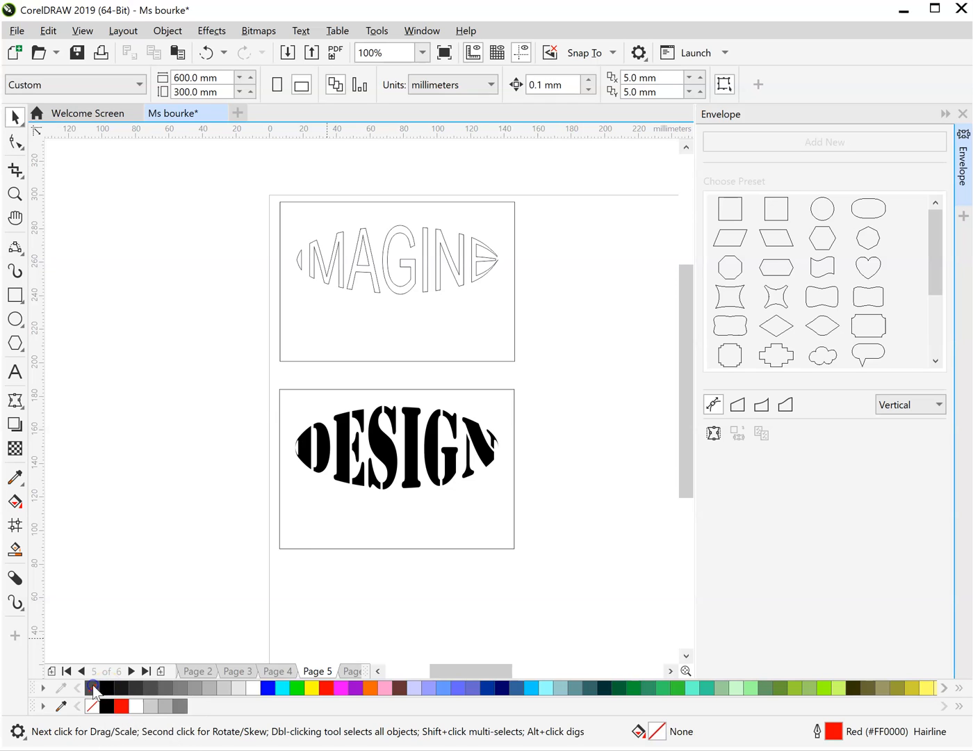
left_click(91, 687)
left_click(375, 456)
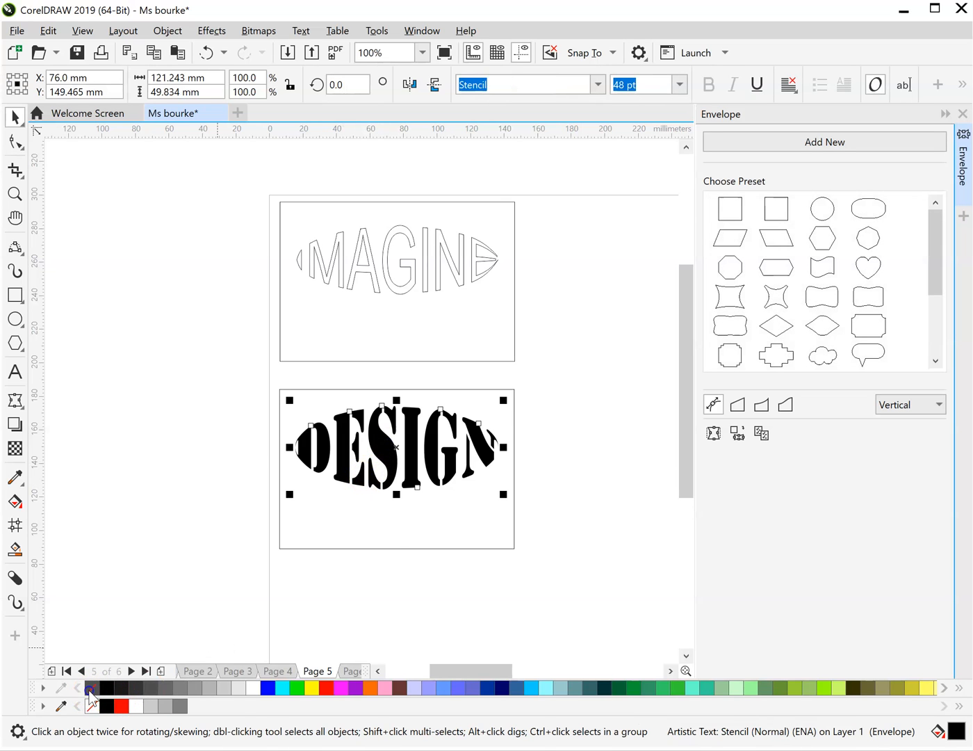
left_click(90, 687)
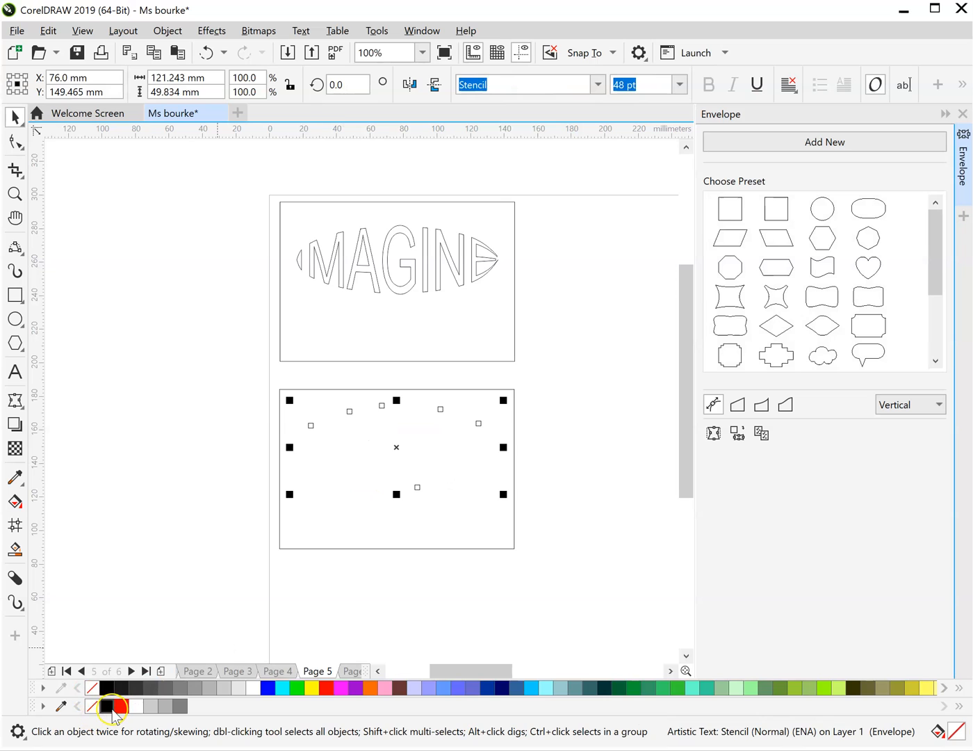
right_click(107, 705)
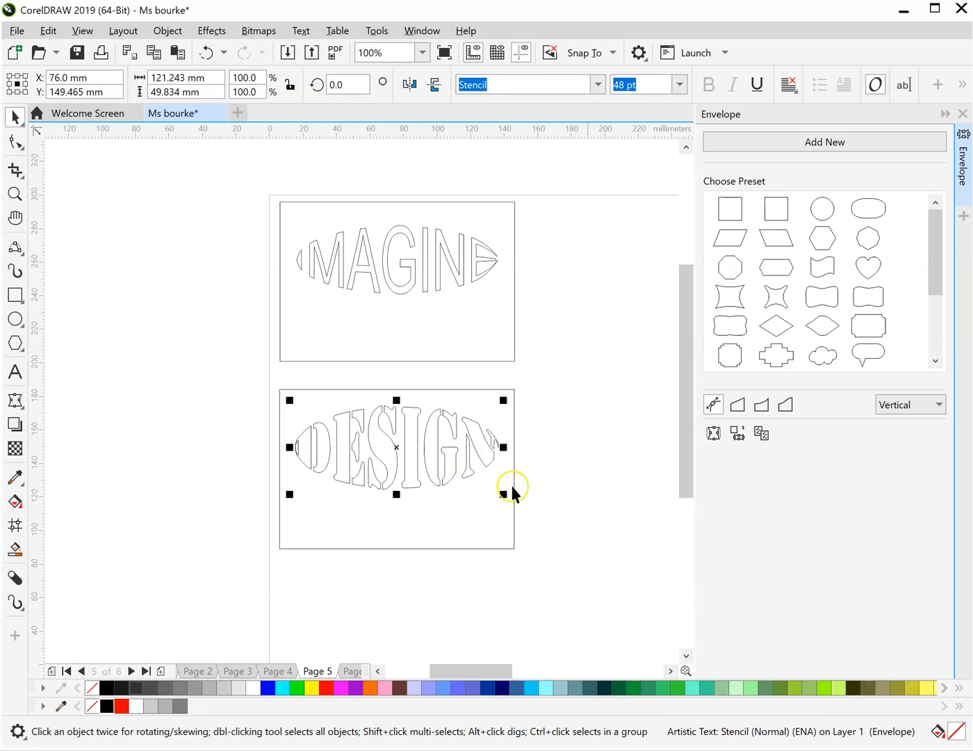
Select the DESIGN text together with the lower rectangle and convert them to curves.
left_click(594, 512)
left_click_drag(261, 386, 485, 514)
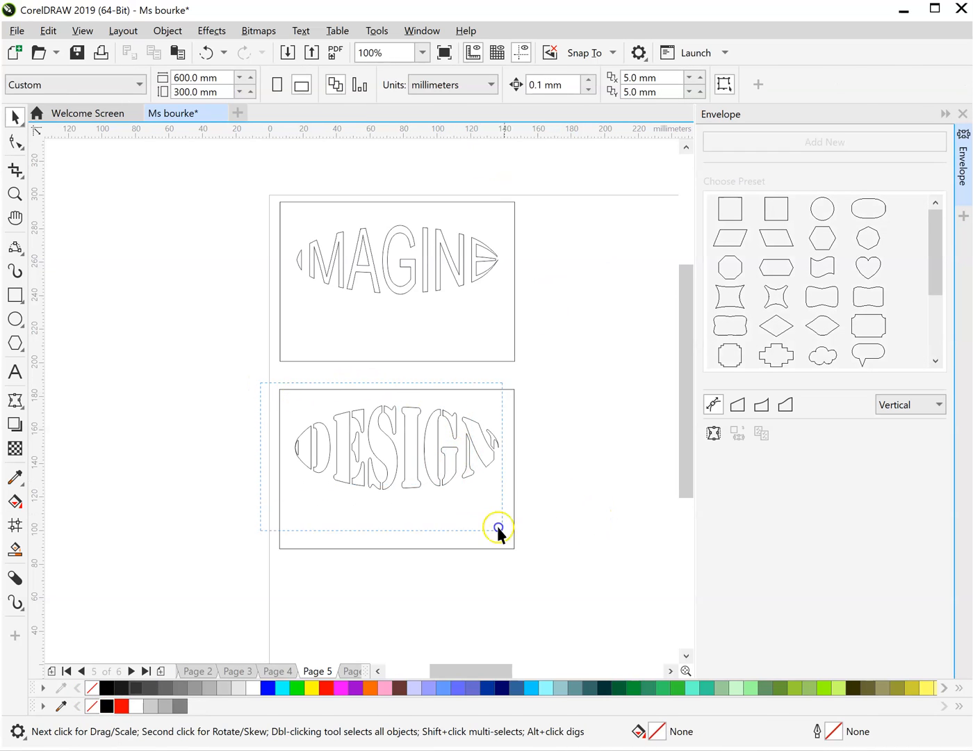
right_click(391, 456)
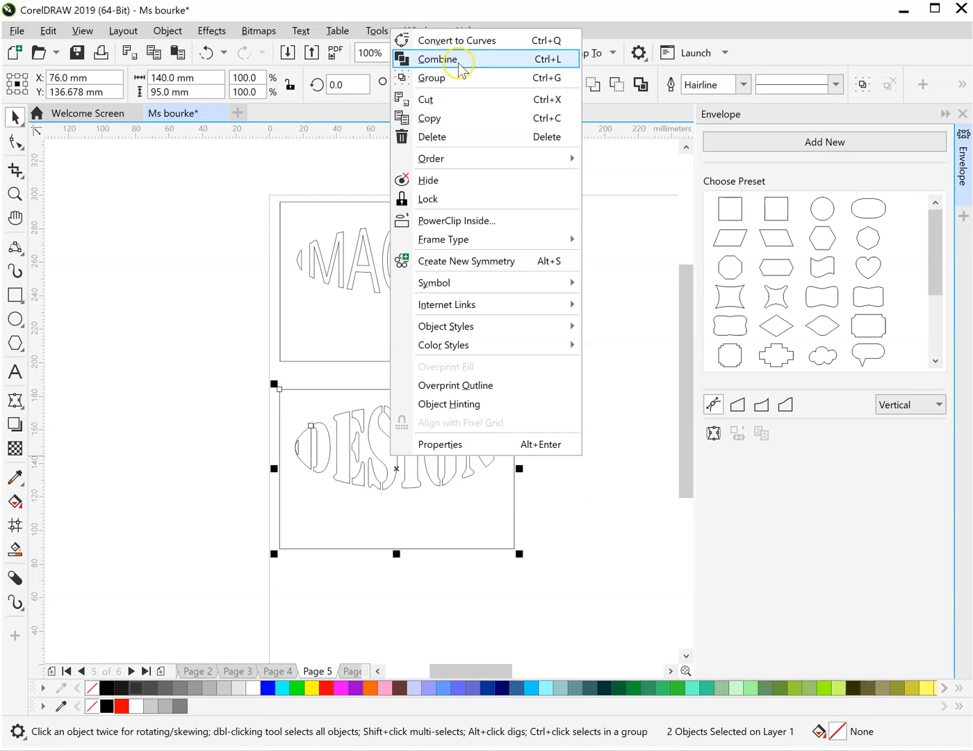
left_click(576, 535)
Change the outline width of the DESIGN curves inside the lower rectangle.
left_click(423, 458)
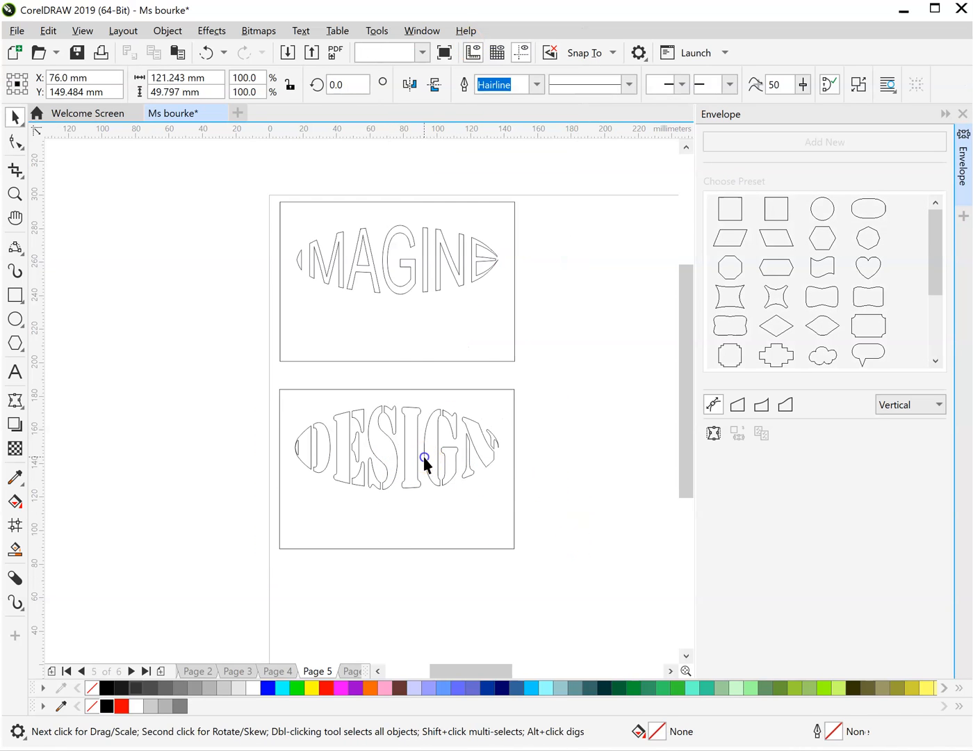
left_click(387, 434)
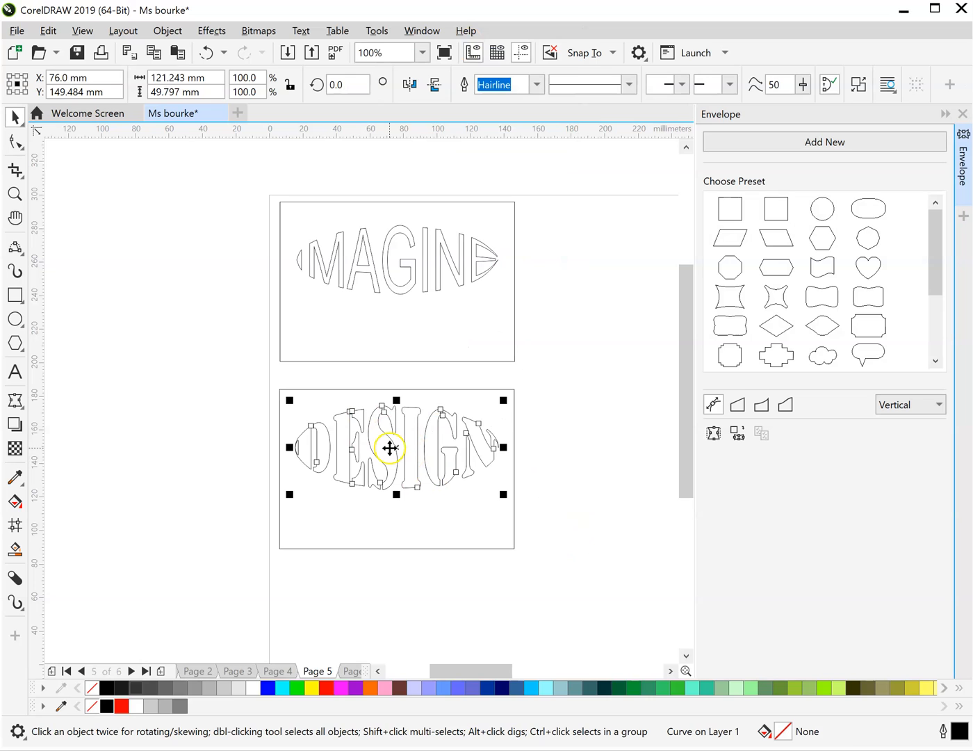
left_click(536, 85)
left_click(500, 128)
left_click(598, 487)
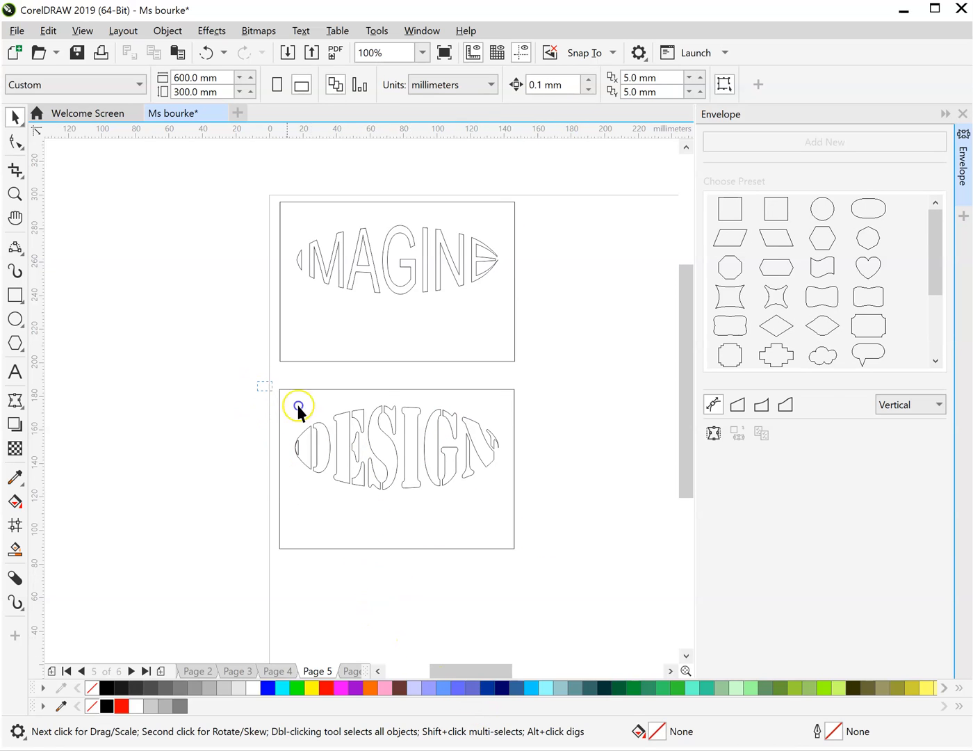
left_click_drag(560, 593, 561, 593)
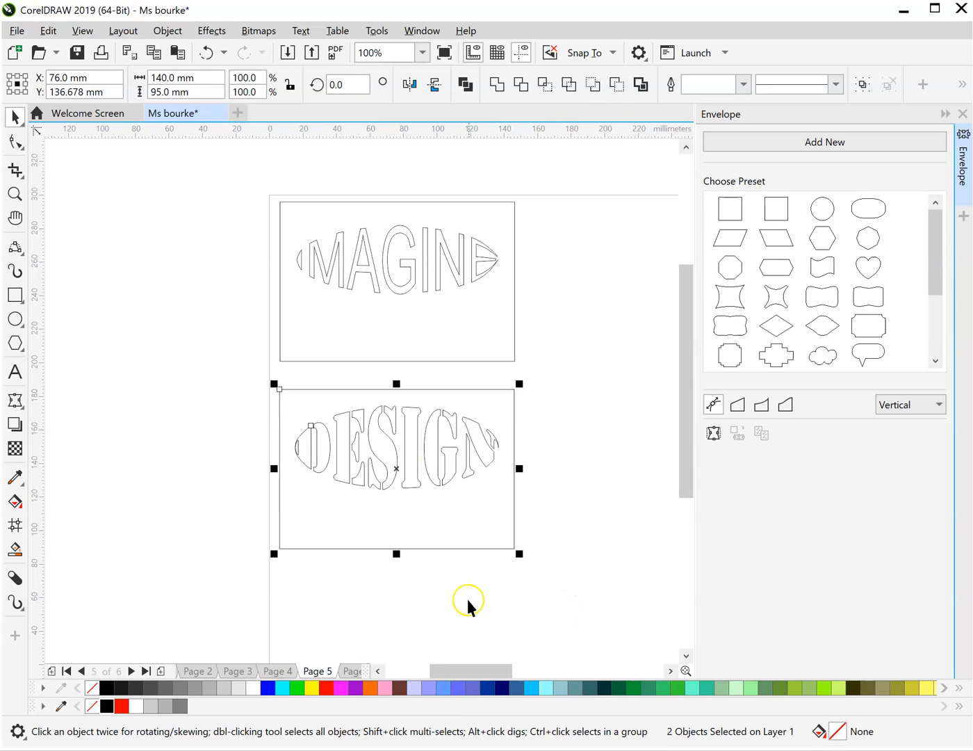
left_click(363, 572)
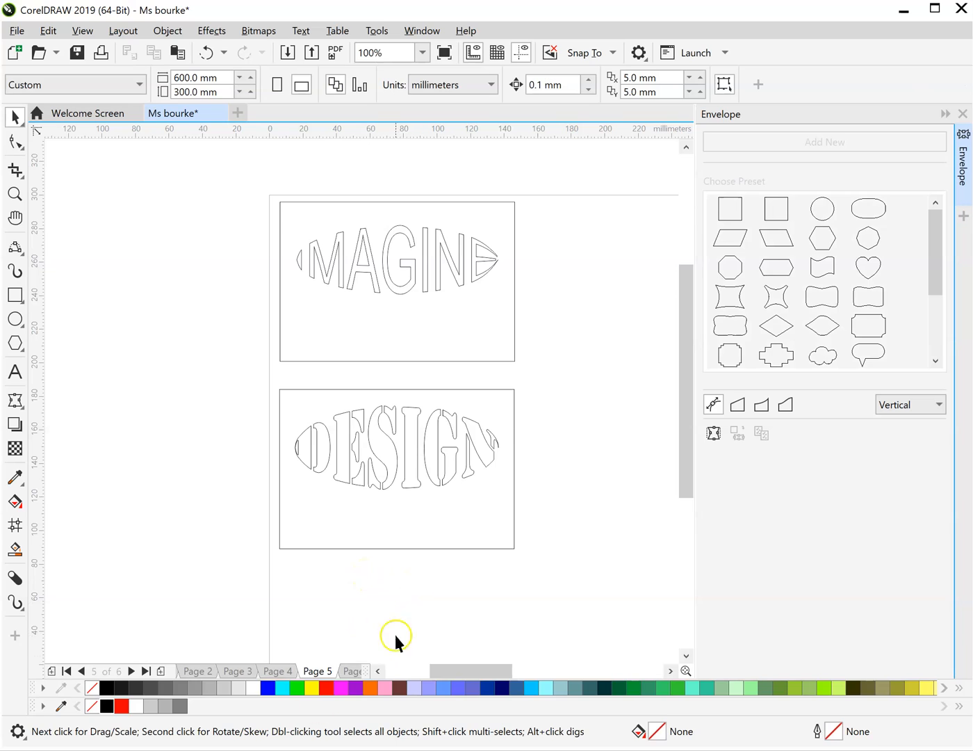